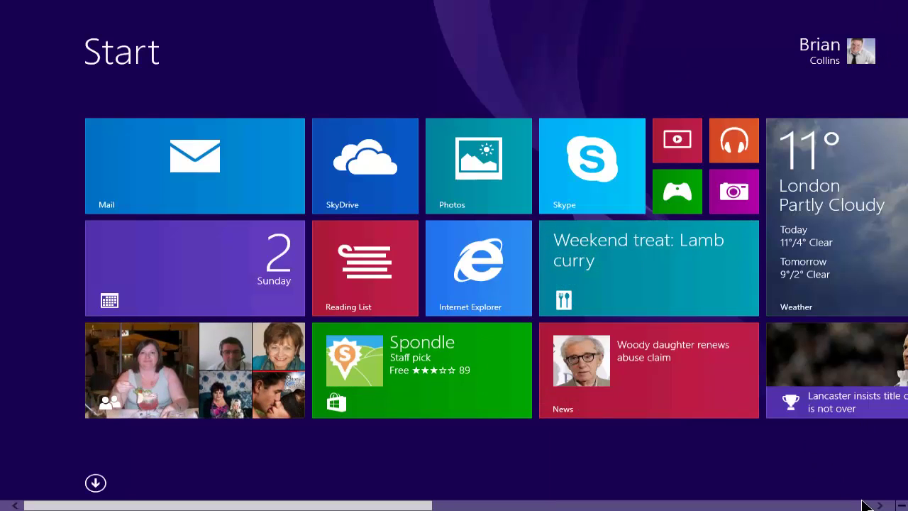
# Step: Switch to the desktop and view the computer's basic System information in Control Panel, closing the window when done
pyautogui.scroll(-5, 862, 506)
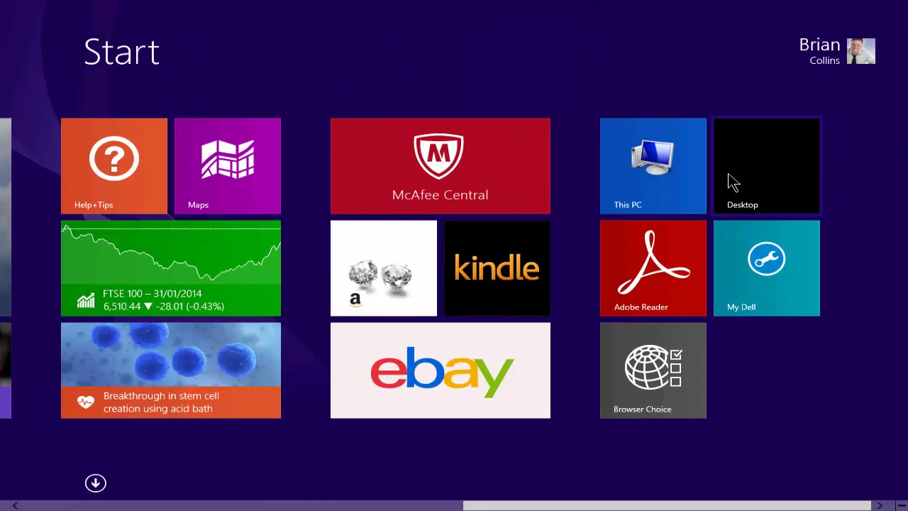
pyautogui.click(733, 181)
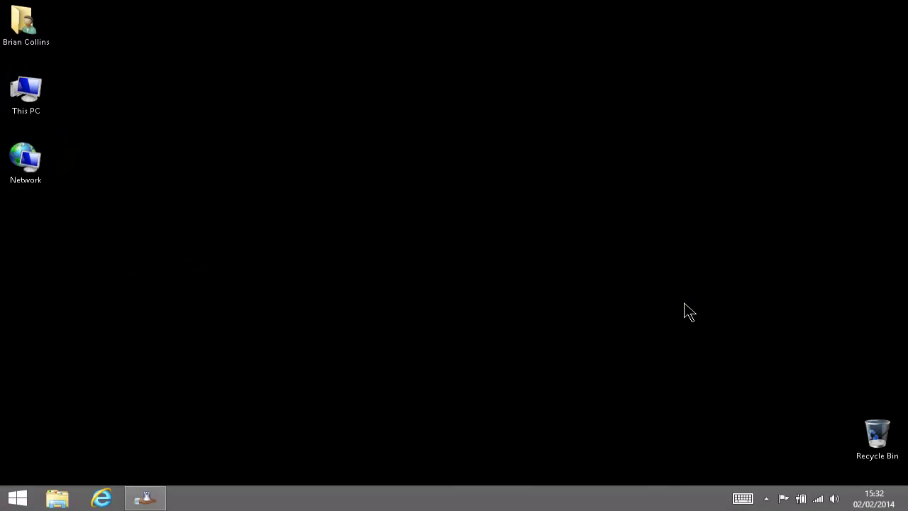
pyautogui.rightClick(17, 499)
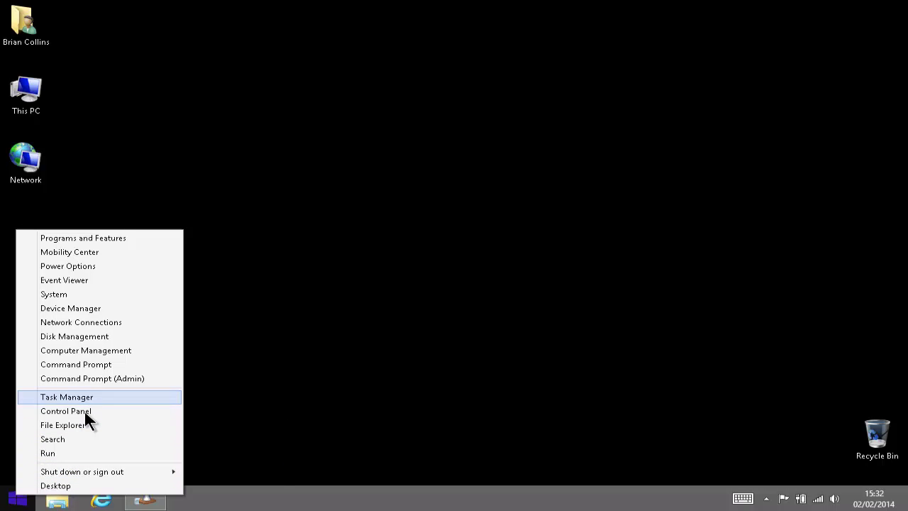
pyautogui.click(543, 375)
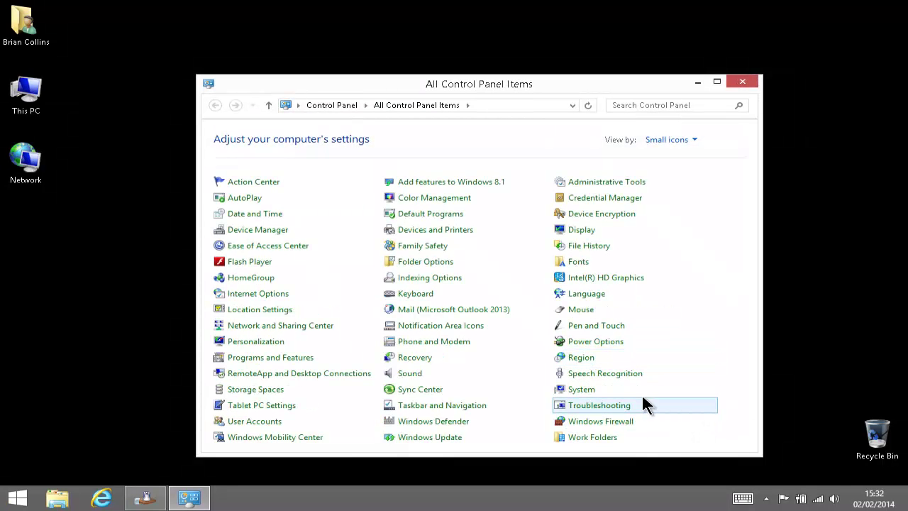
pyautogui.click(587, 393)
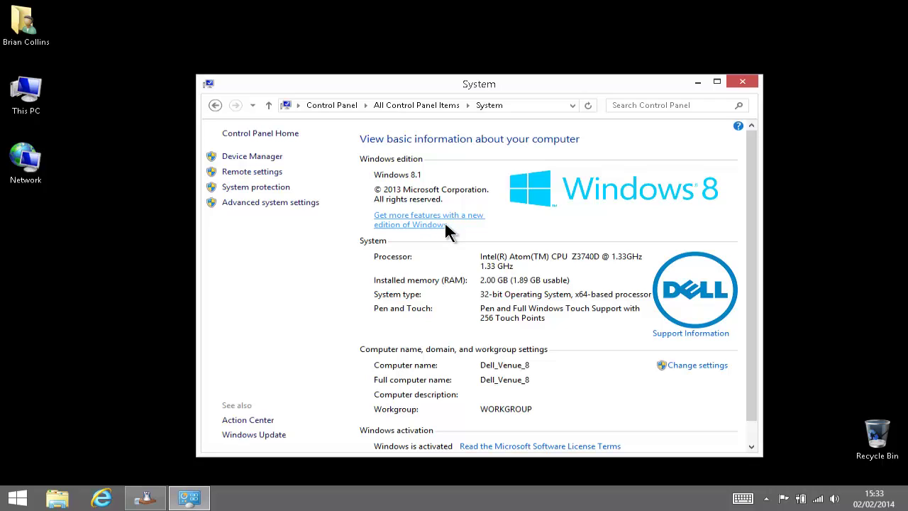
pyautogui.click(745, 84)
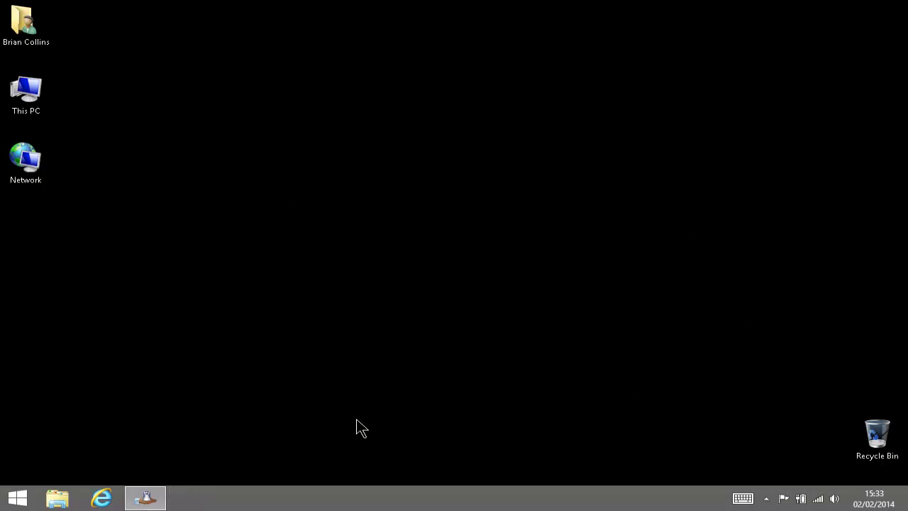
# Step: Check the CPU and memory performance figures in Task Manager, and close it when done
pyautogui.rightClick(313, 501)
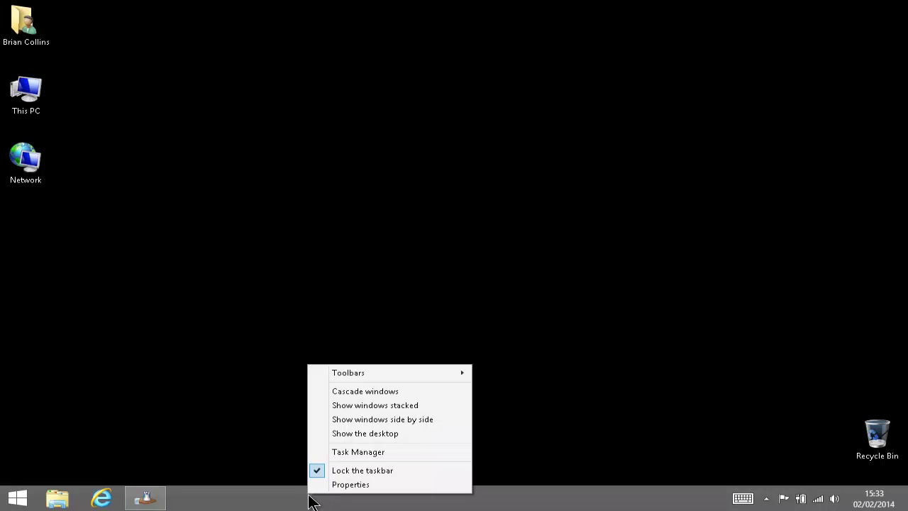
pyautogui.click(386, 450)
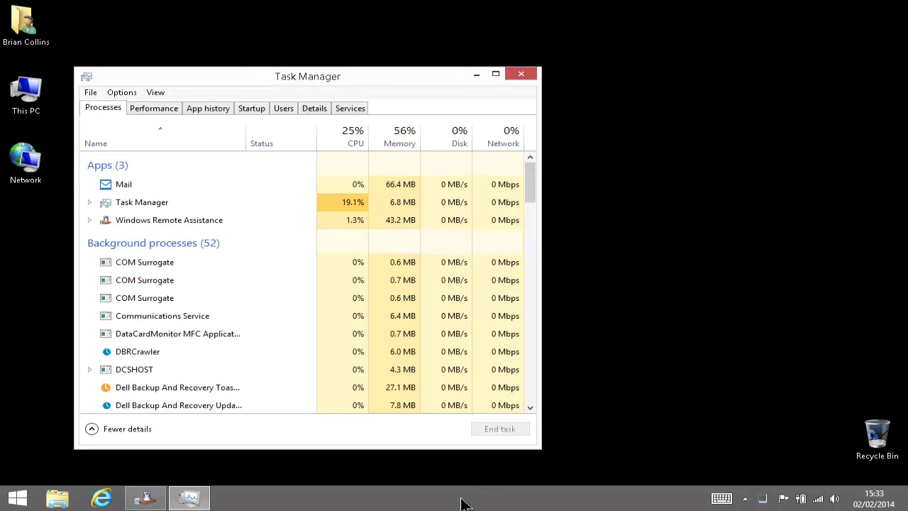
pyautogui.click(149, 114)
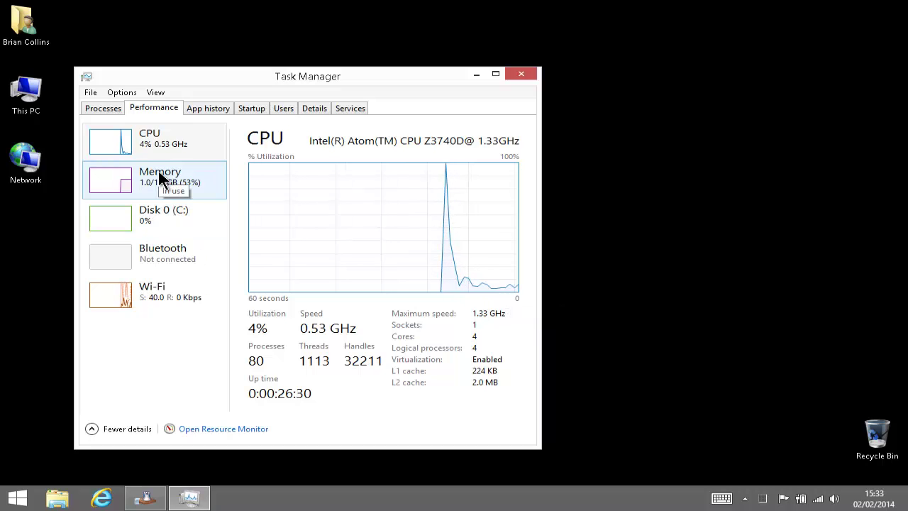
pyautogui.click(523, 76)
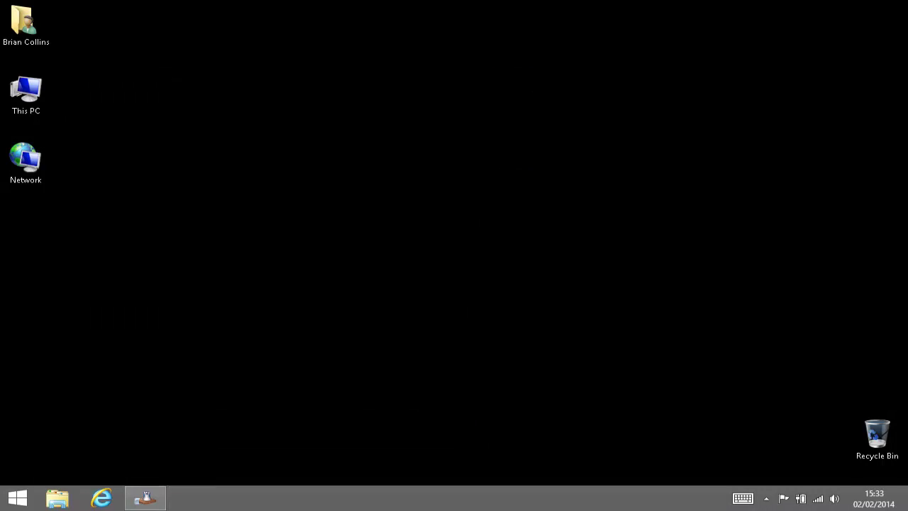
# Step: Check the free space and total size of the OS (C:) drive in This PC, and close the window
pyautogui.doubleClick(16, 98)
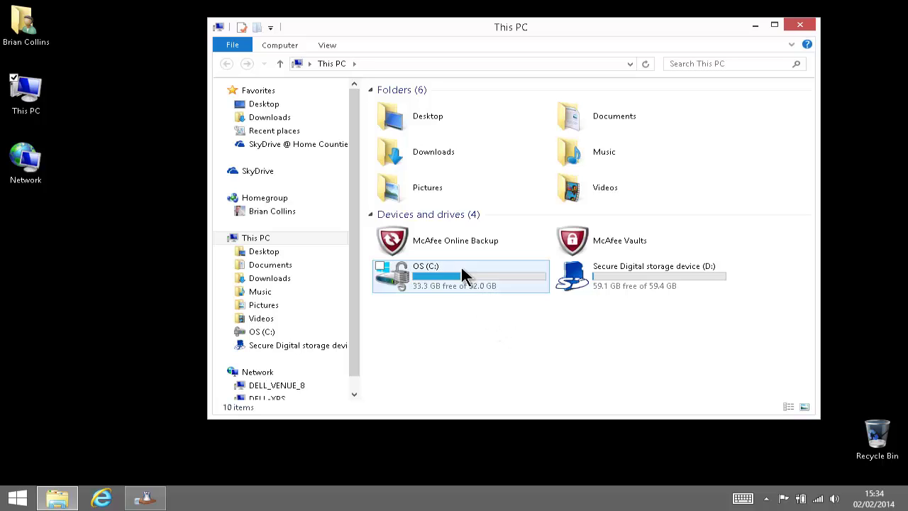
pyautogui.moveTo(469, 281)
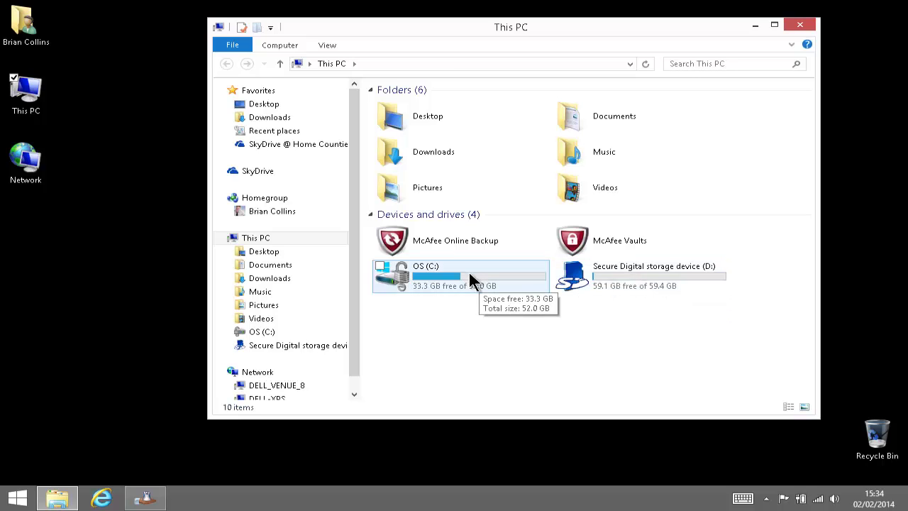
pyautogui.click(806, 28)
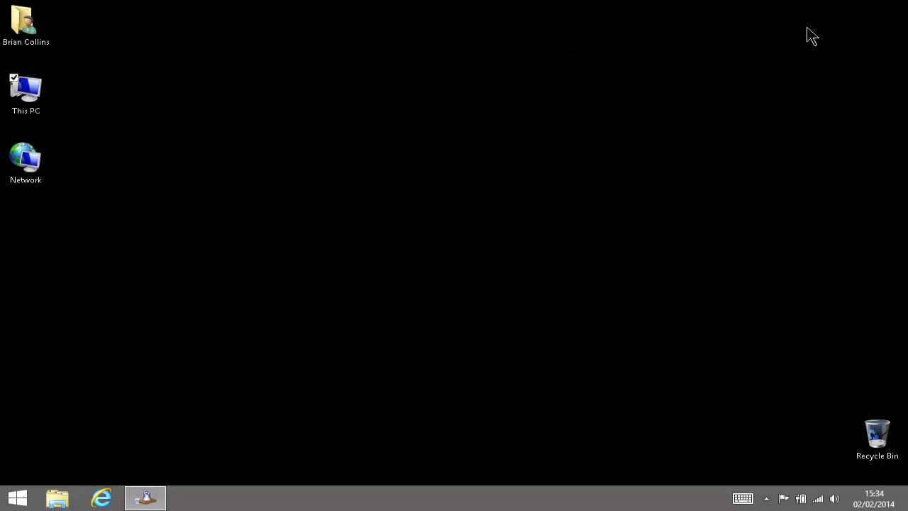
# Step: Start adding Windows features from the System information page and choose the Windows 8.1 Pro Pack as an online product key purchase
pyautogui.rightClick(23, 502)
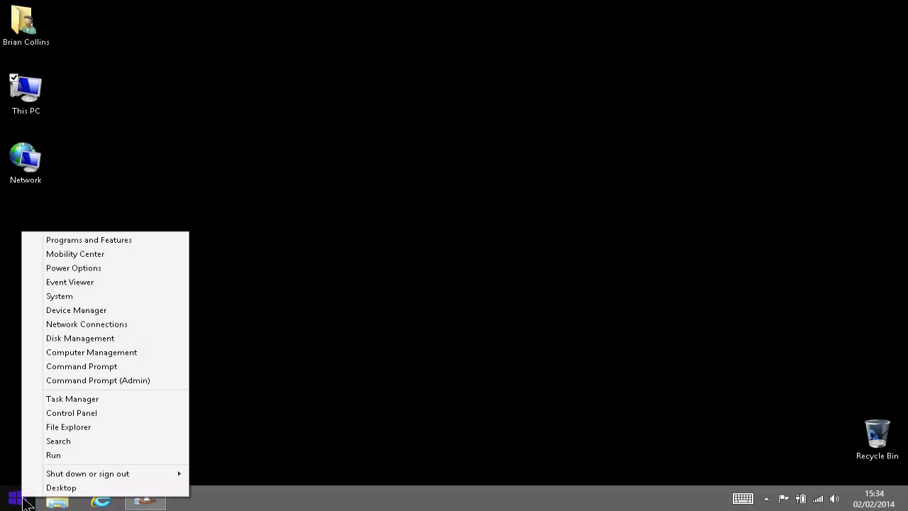
pyautogui.click(86, 414)
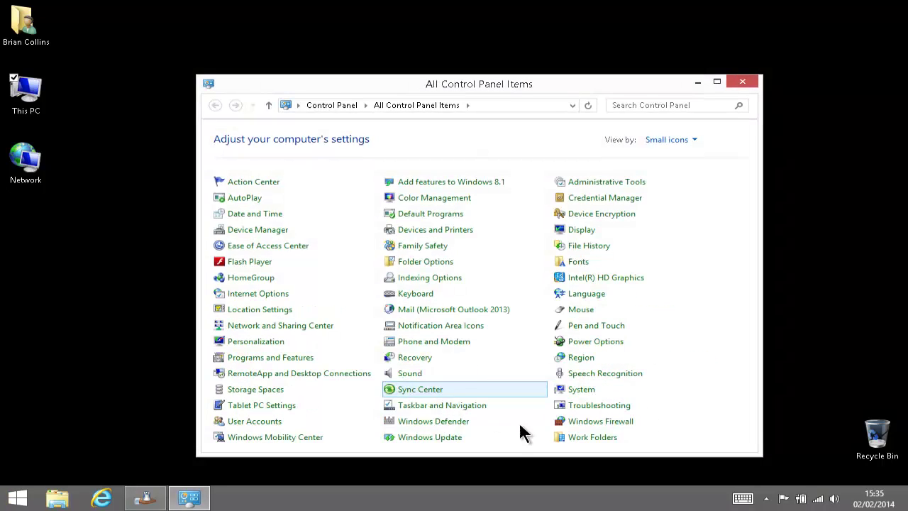
pyautogui.click(576, 395)
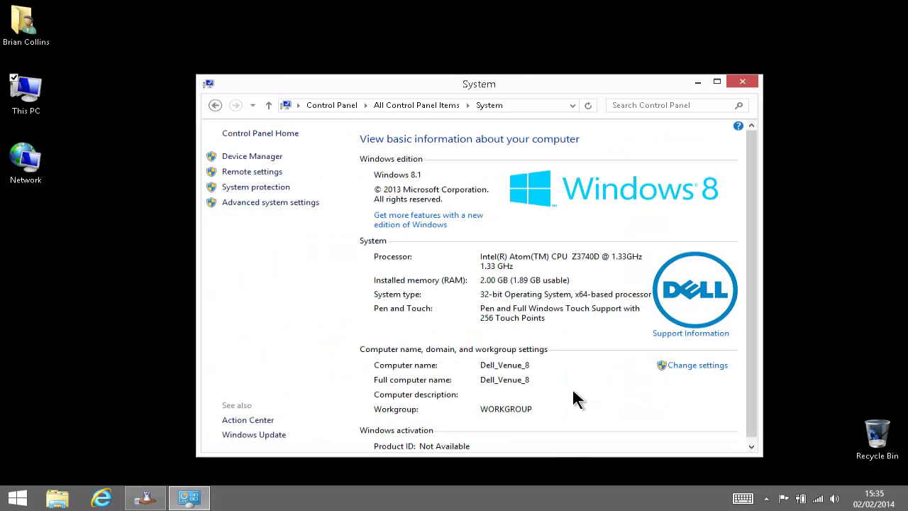
pyautogui.click(438, 226)
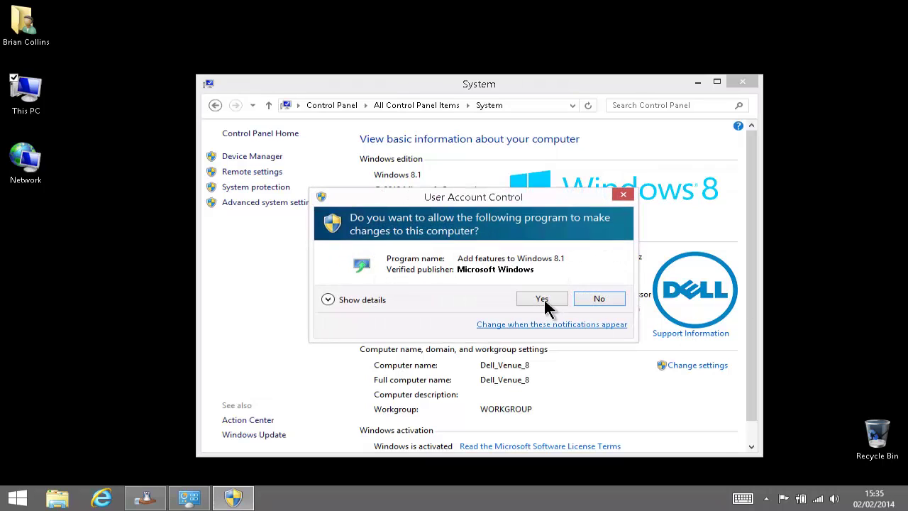
pyautogui.click(541, 300)
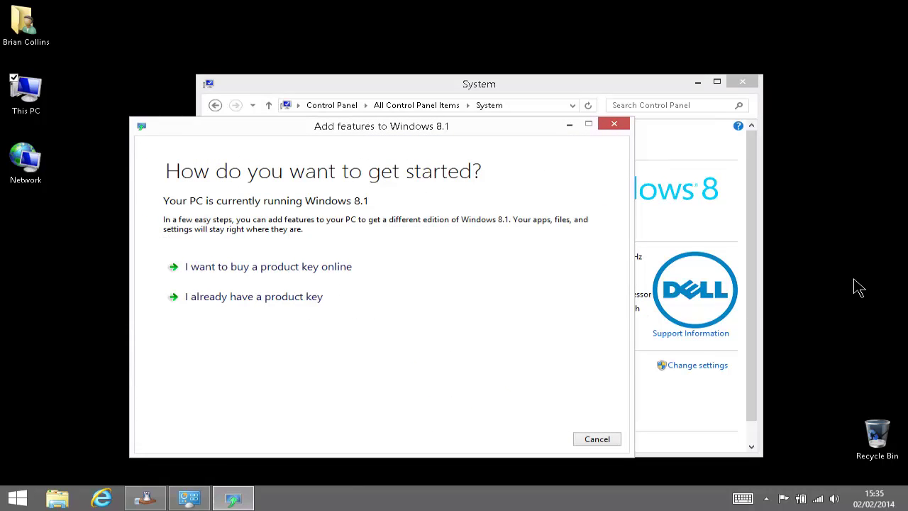
pyautogui.click(239, 268)
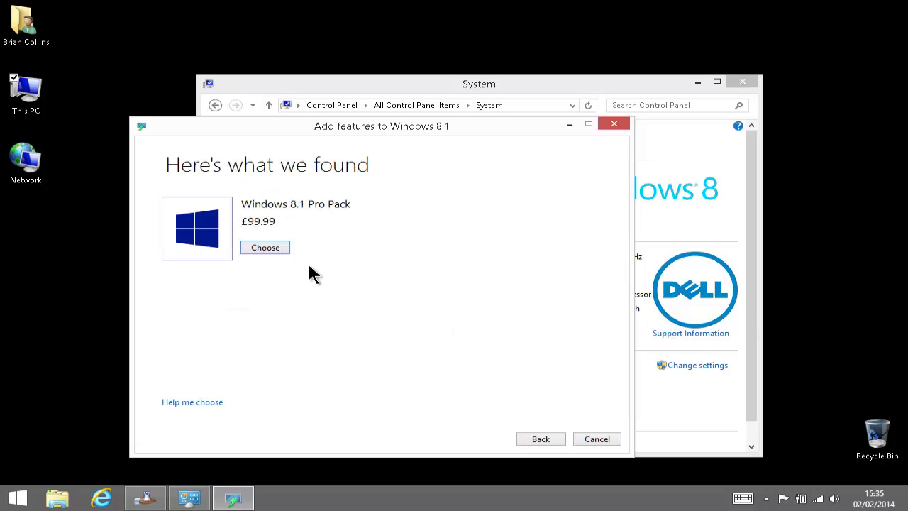
pyautogui.click(274, 248)
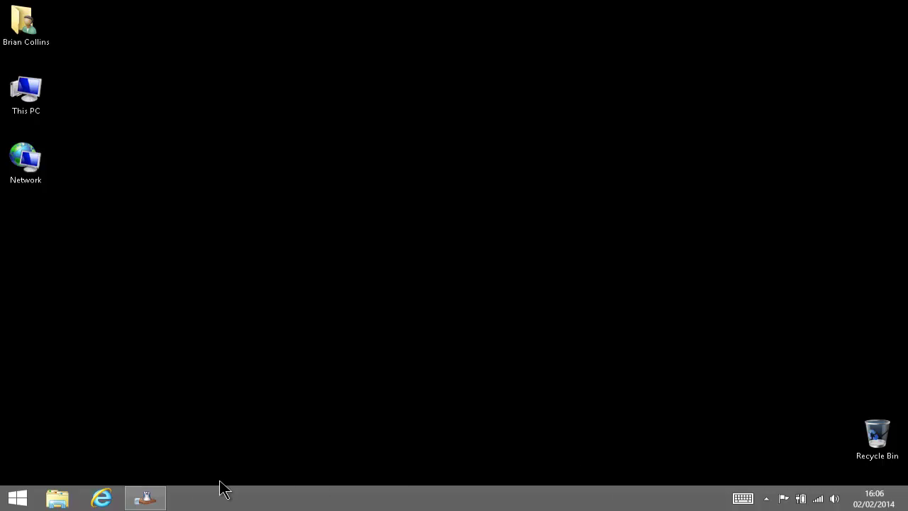
# Step: Check the installed Windows edition on Control Panel's System page, and close the window
pyautogui.rightClick(18, 499)
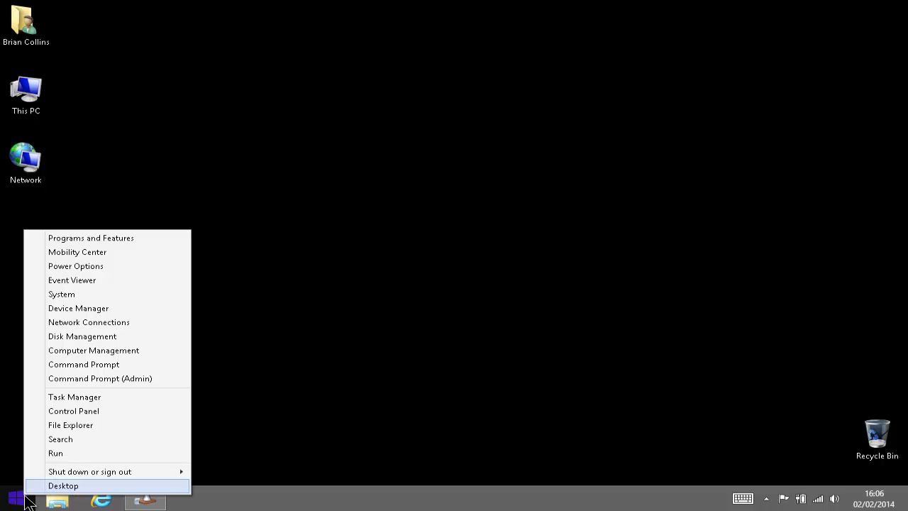
pyautogui.click(95, 411)
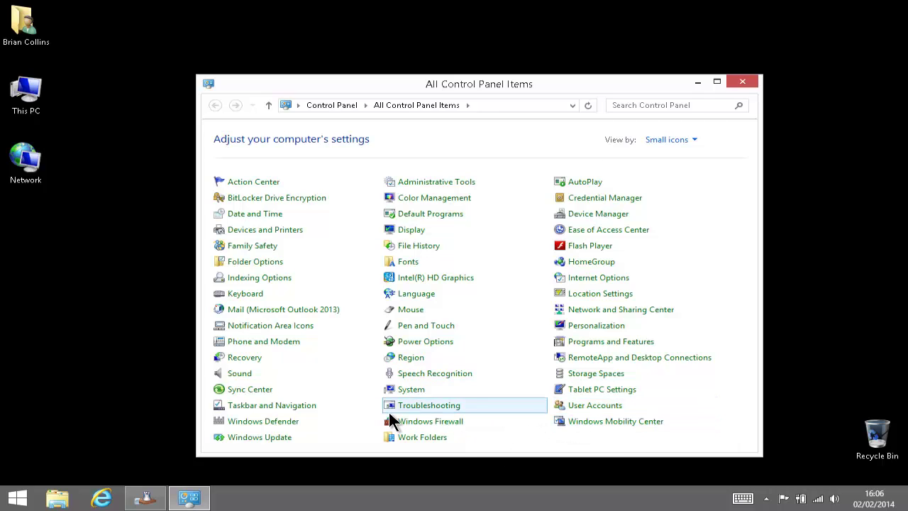
pyautogui.click(398, 390)
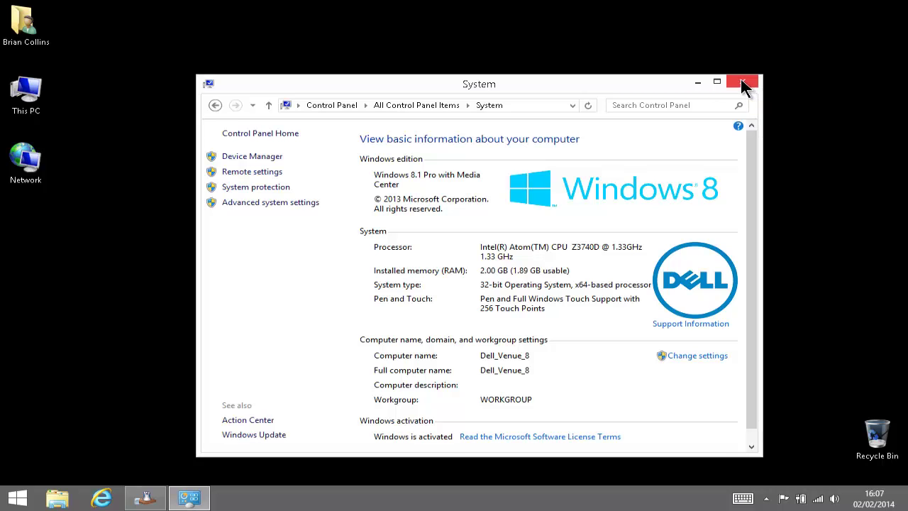
pyautogui.click(744, 86)
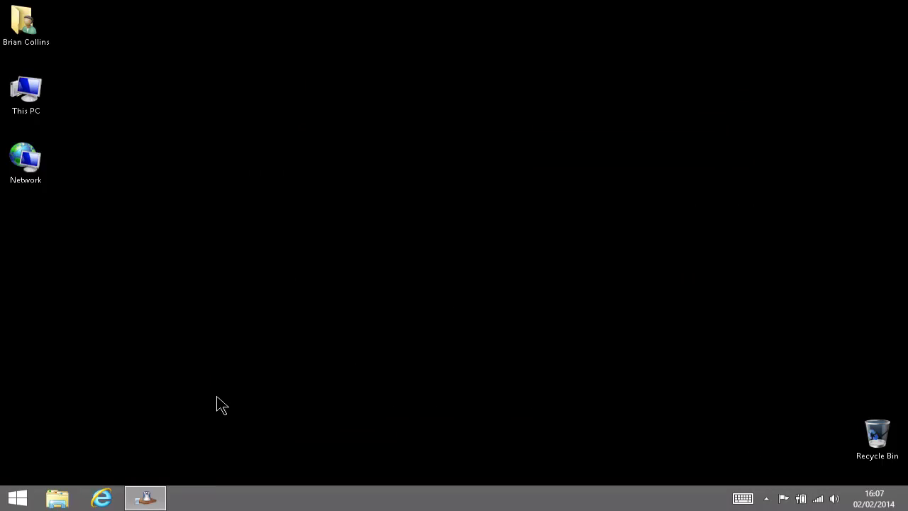
# Step: Allow Remote Desktop connections to this computer in the System remote settings, and close the System window
pyautogui.rightClick(24, 499)
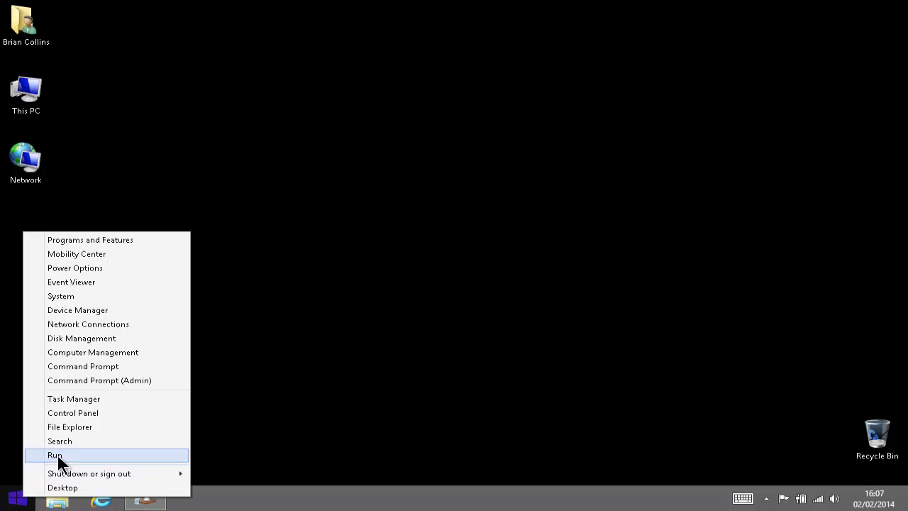
pyautogui.click(93, 413)
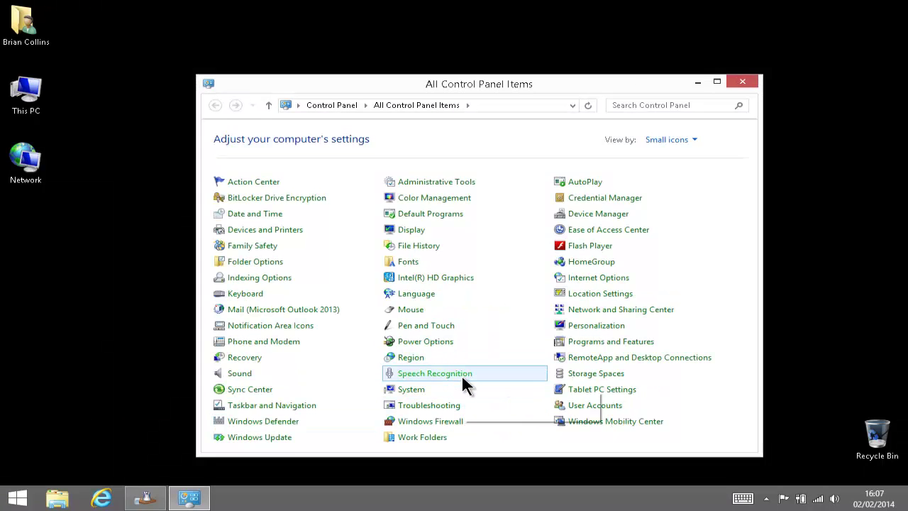
pyautogui.click(419, 398)
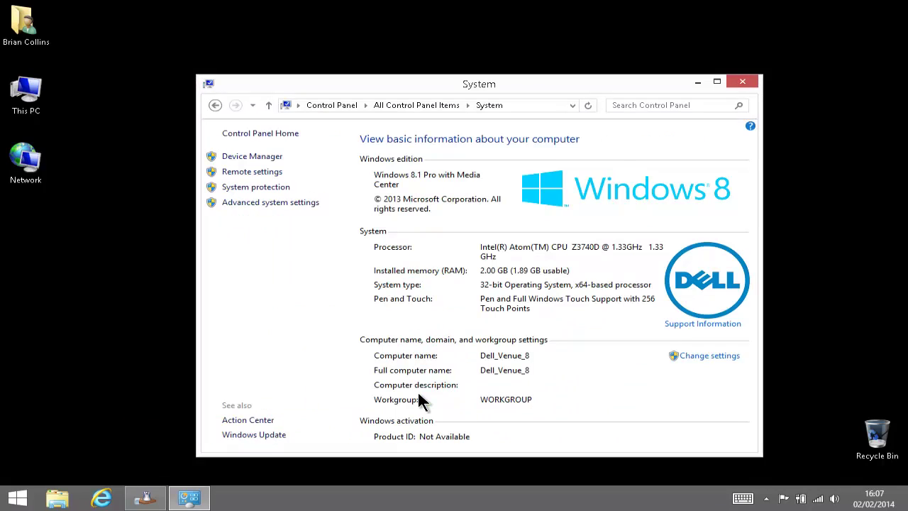
pyautogui.click(241, 175)
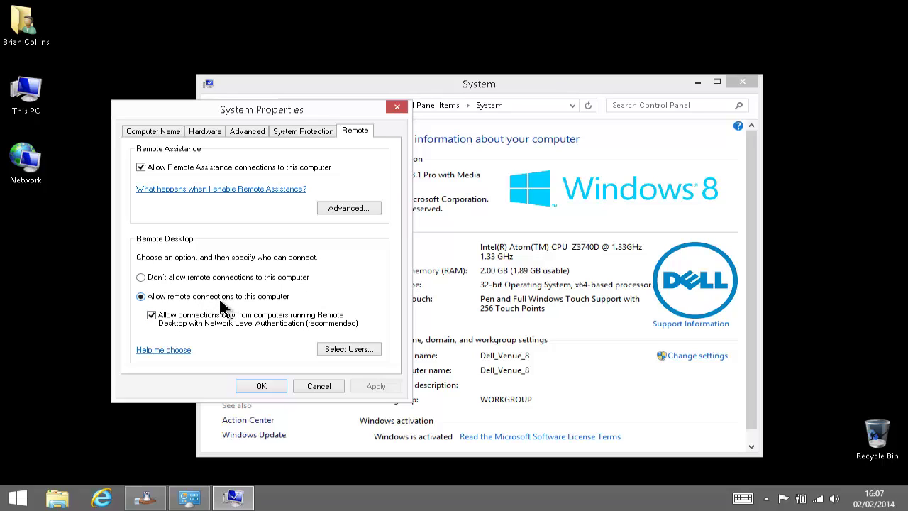
pyautogui.click(141, 296)
pyautogui.click(259, 387)
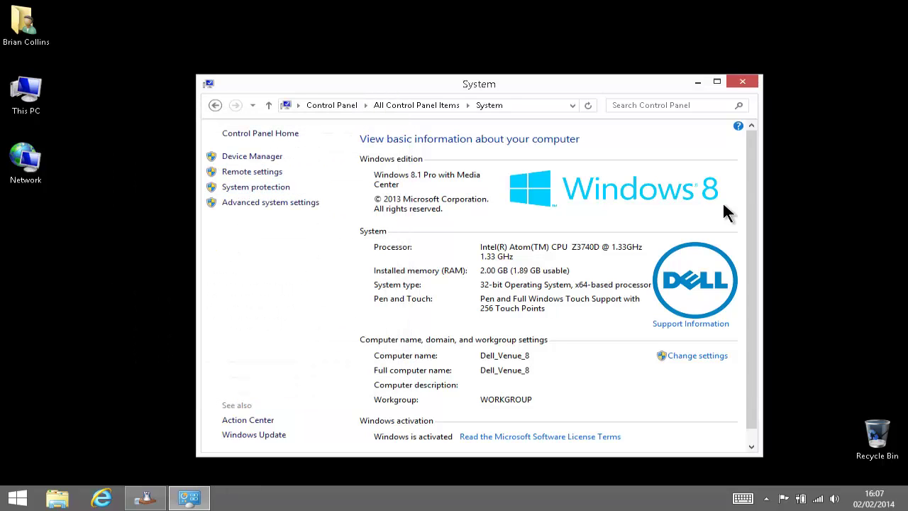
pyautogui.click(743, 83)
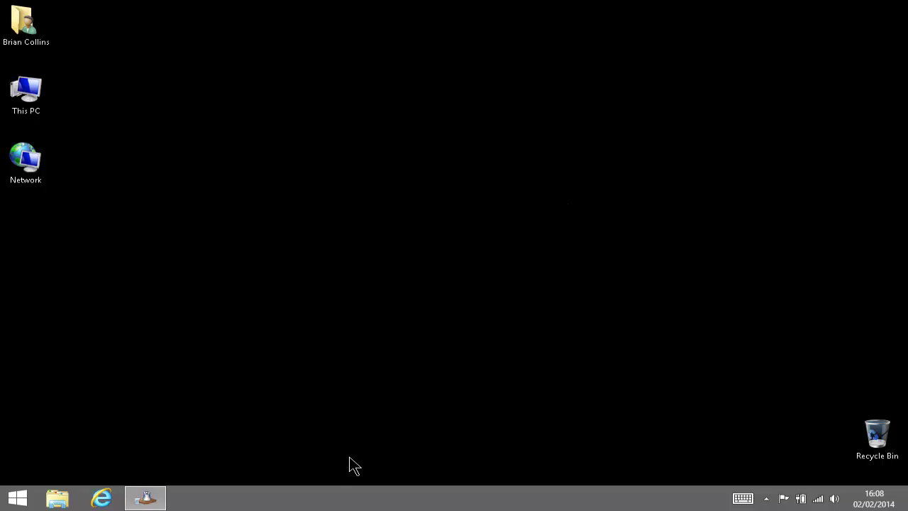
# Step: View the performance overview in Task Manager over the remote desktop session, and close Task Manager
pyautogui.moveTo(151, 499)
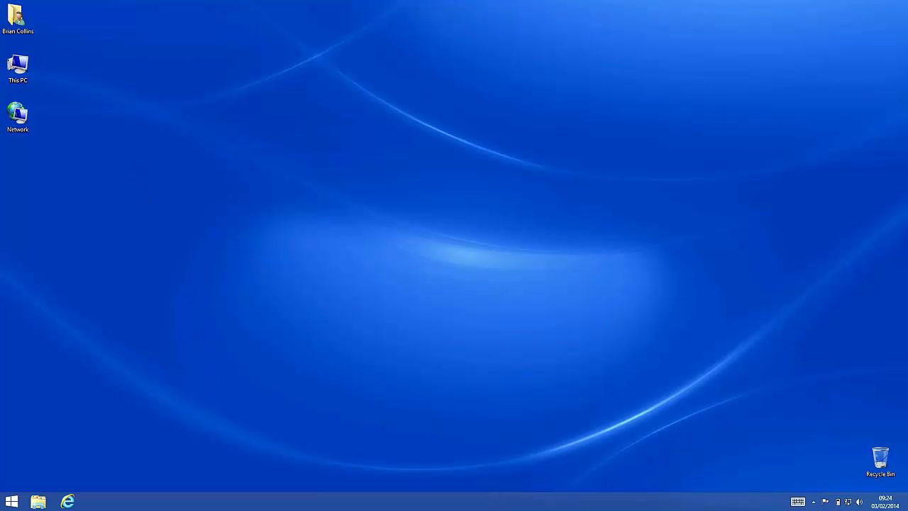
pyautogui.rightClick(213, 505)
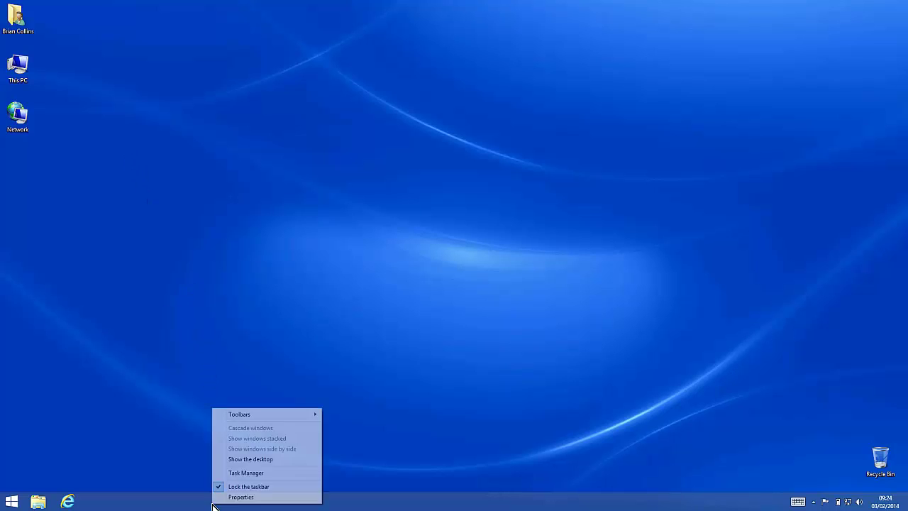
pyautogui.click(248, 473)
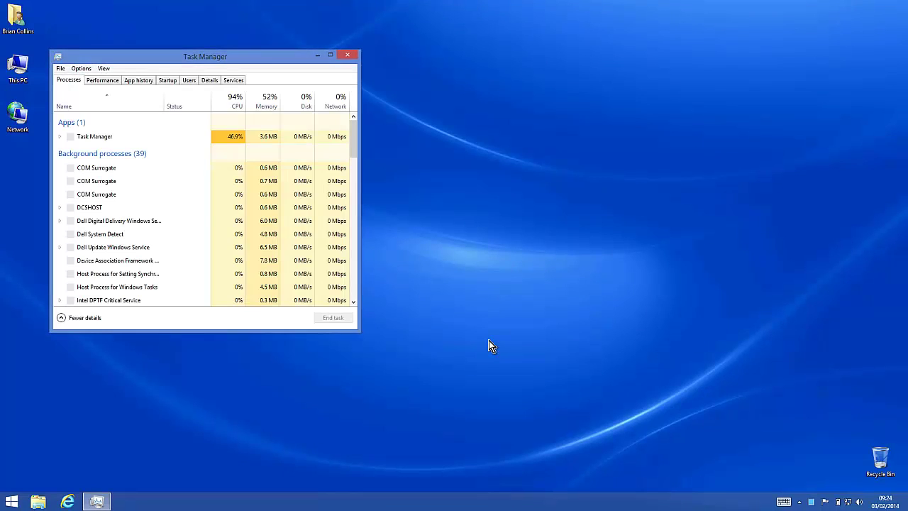
pyautogui.click(102, 81)
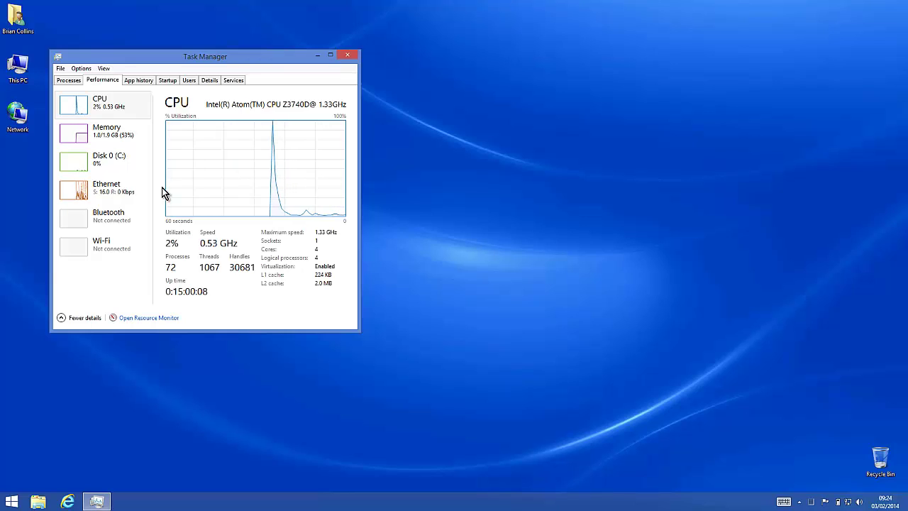
pyautogui.click(345, 56)
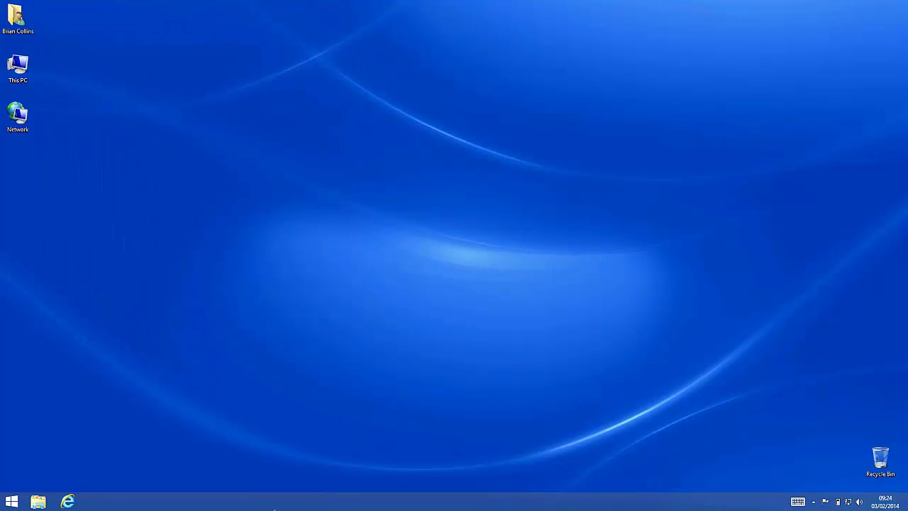
# Step: View the folders and drives of the remote computer in This PC, and close the window
pyautogui.doubleClick(13, 76)
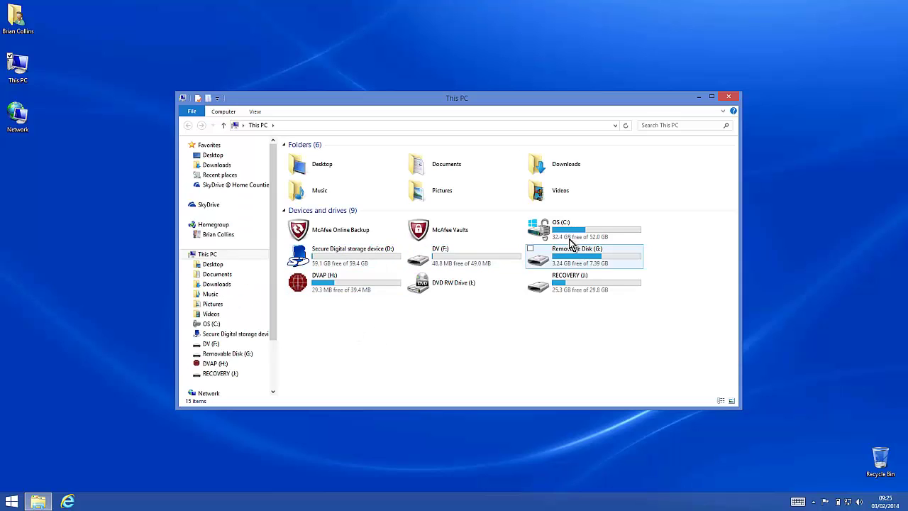
pyautogui.moveTo(570, 243)
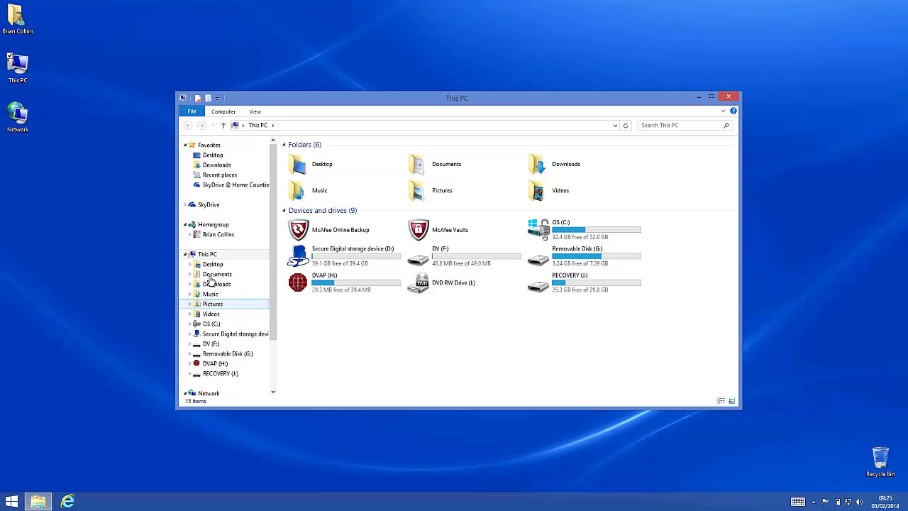
pyautogui.click(732, 100)
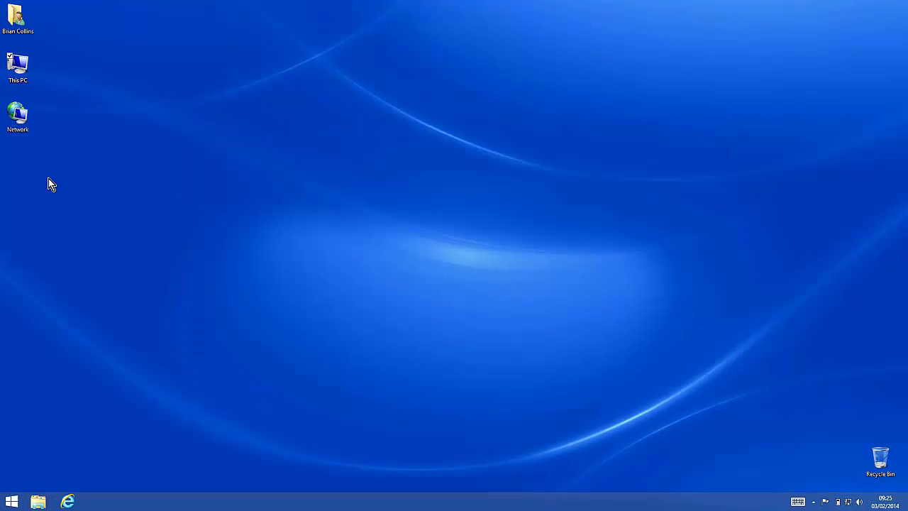
# Step: Browse the computers on the network and open the contents of tsclient
pyautogui.doubleClick(27, 124)
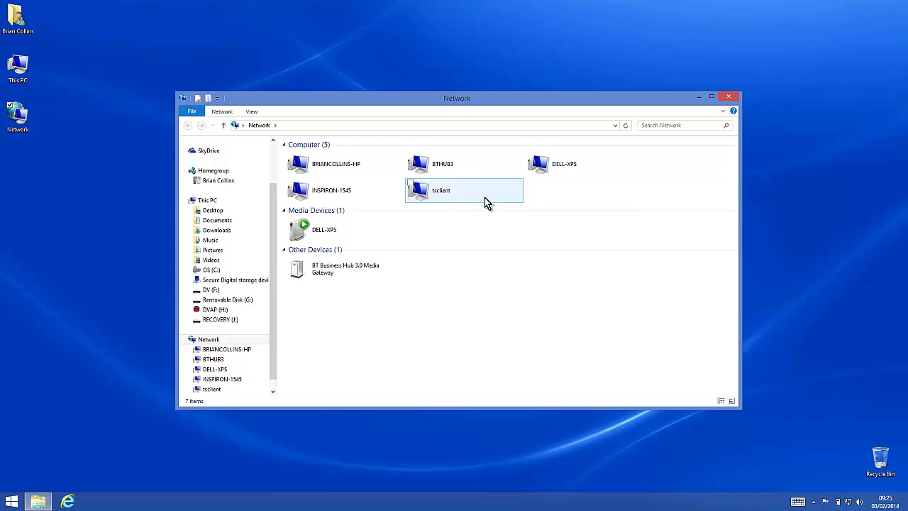
pyautogui.click(464, 194)
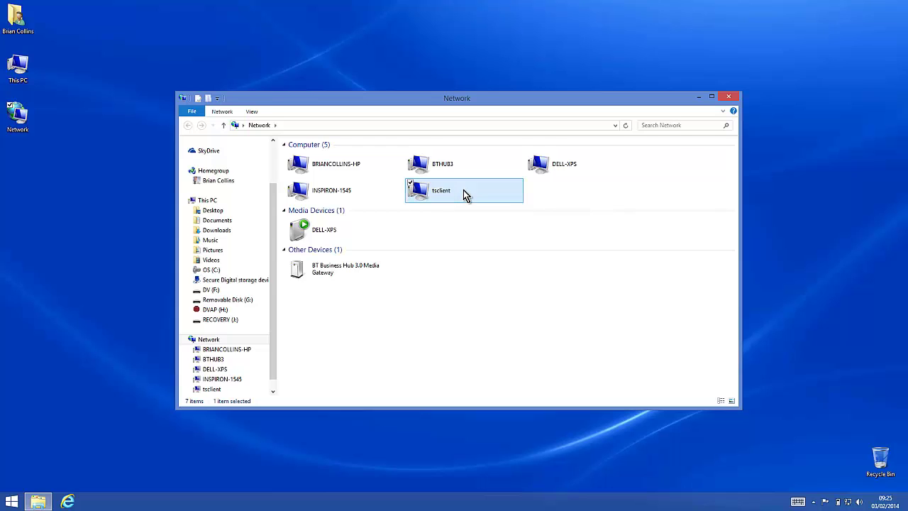
pyautogui.doubleClick(465, 194)
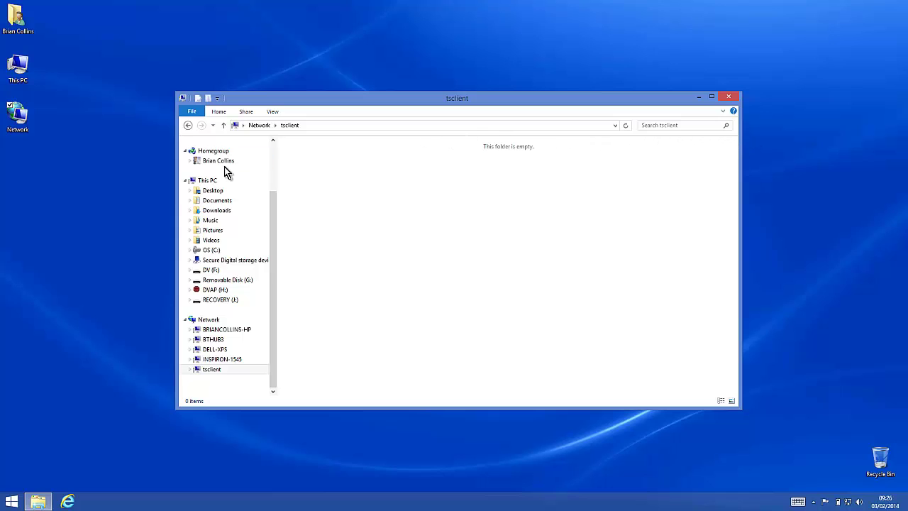
# Step: Try starting Remote Desktop connections from the network computer list, first to INSPIRON-1545 and then to the HP computer
pyautogui.click(231, 364)
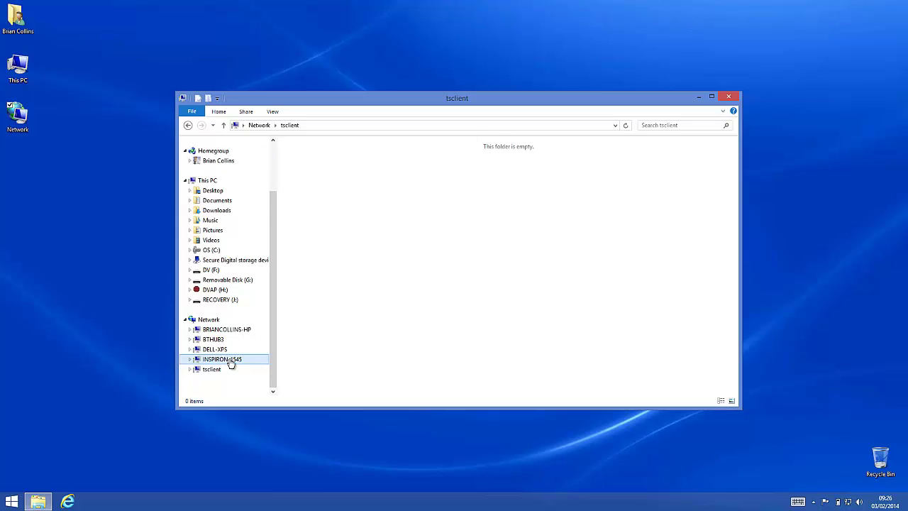
pyautogui.rightClick(231, 362)
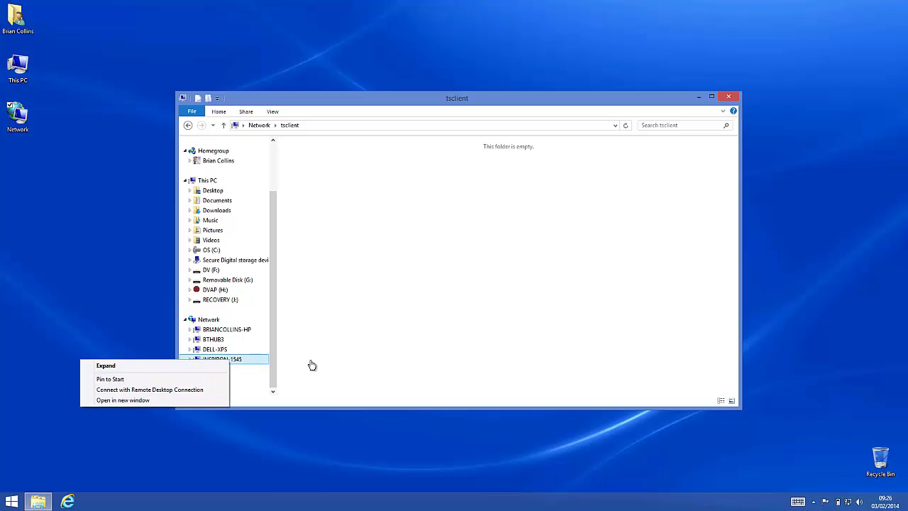
pyautogui.click(146, 391)
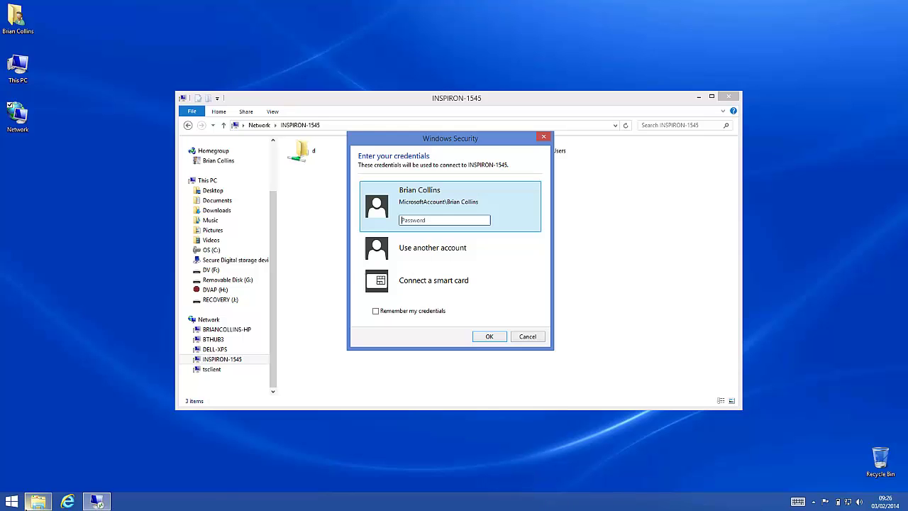
pyautogui.rightClick(213, 331)
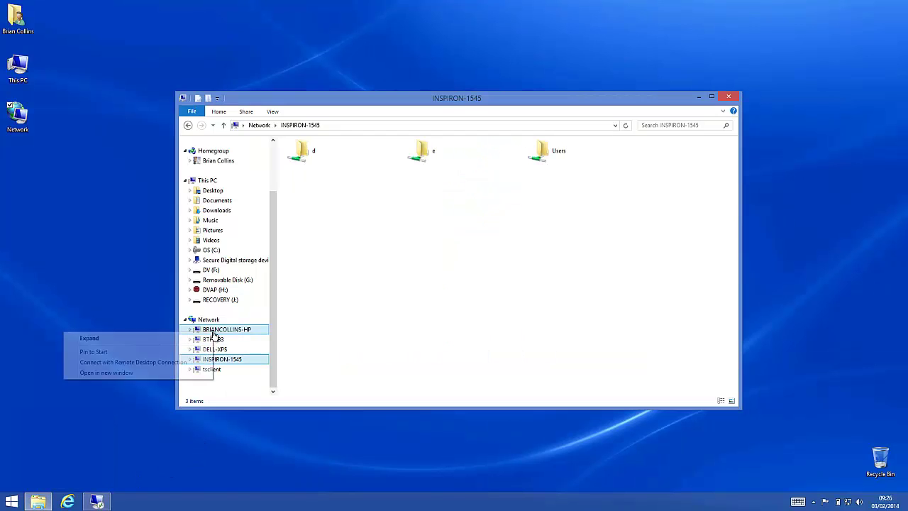
pyautogui.click(173, 363)
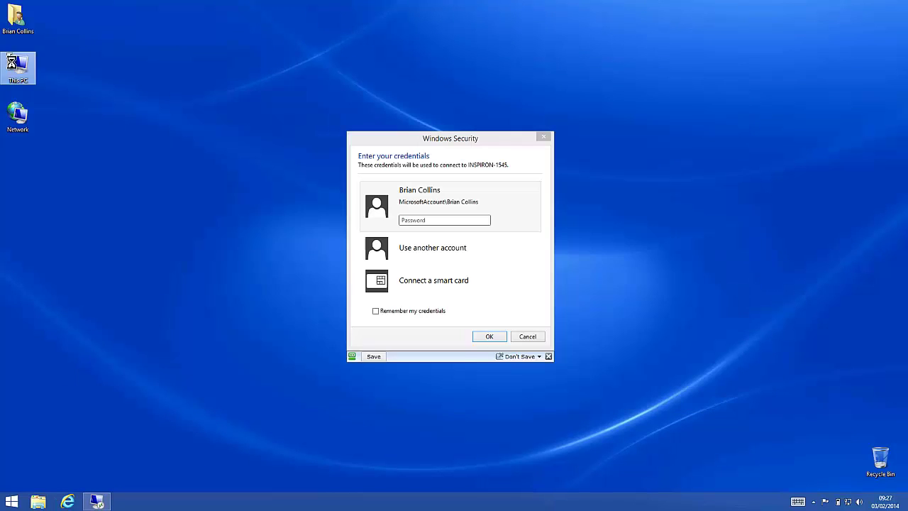
# Step: View the system properties of This PC, close the System window, and dismiss the INSPIRON-1545 credentials prompt
pyautogui.rightClick(11, 62)
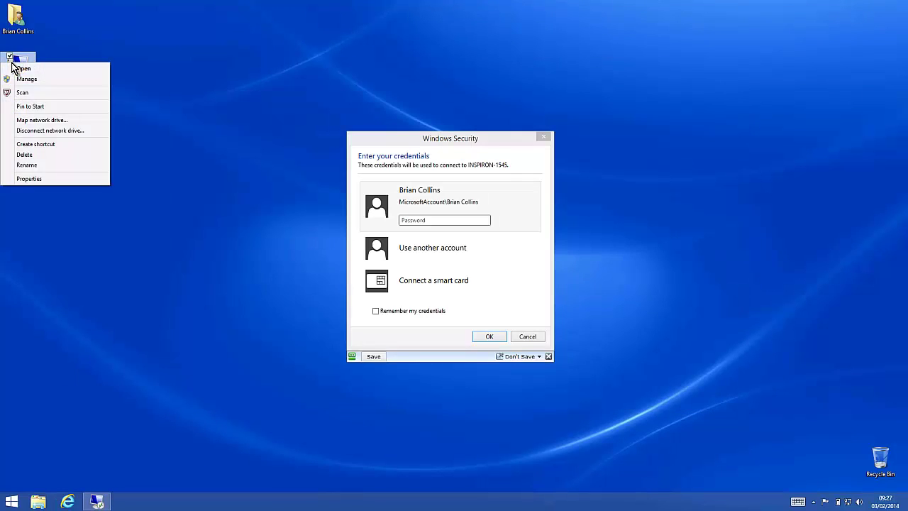
pyautogui.click(51, 181)
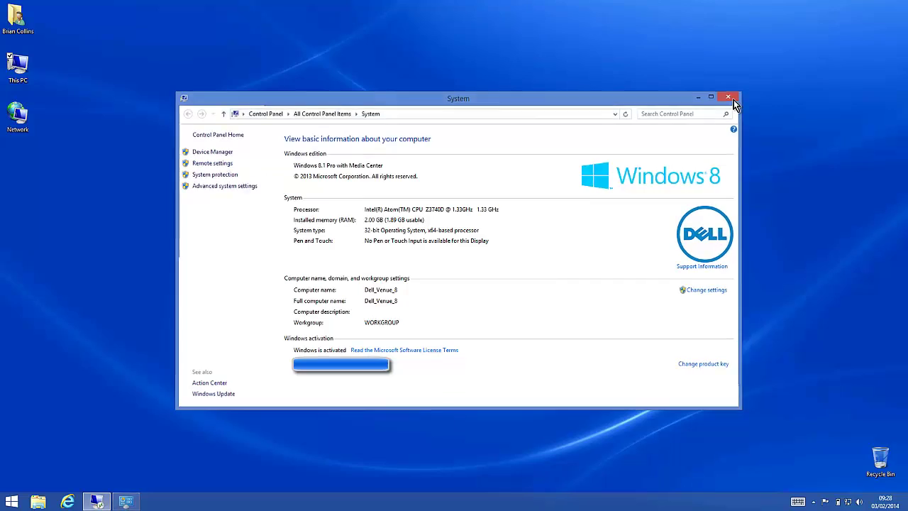
pyautogui.click(733, 99)
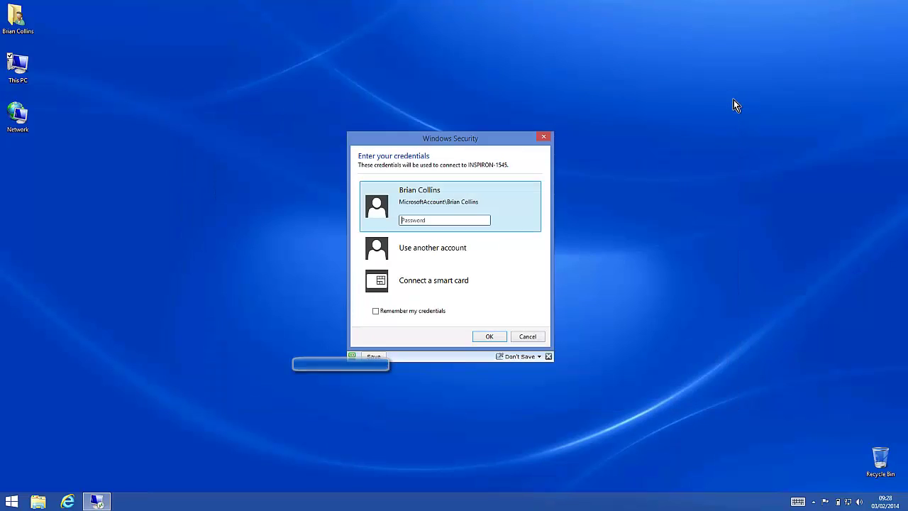
pyautogui.click(544, 137)
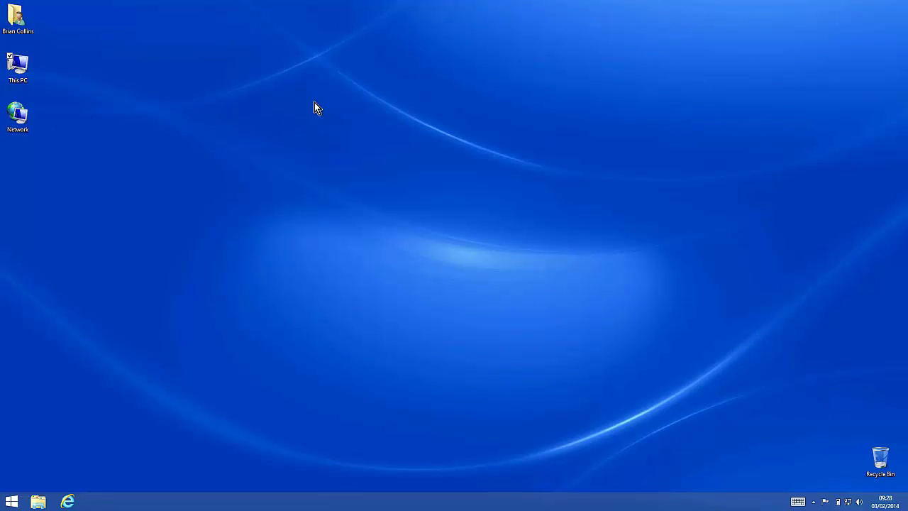